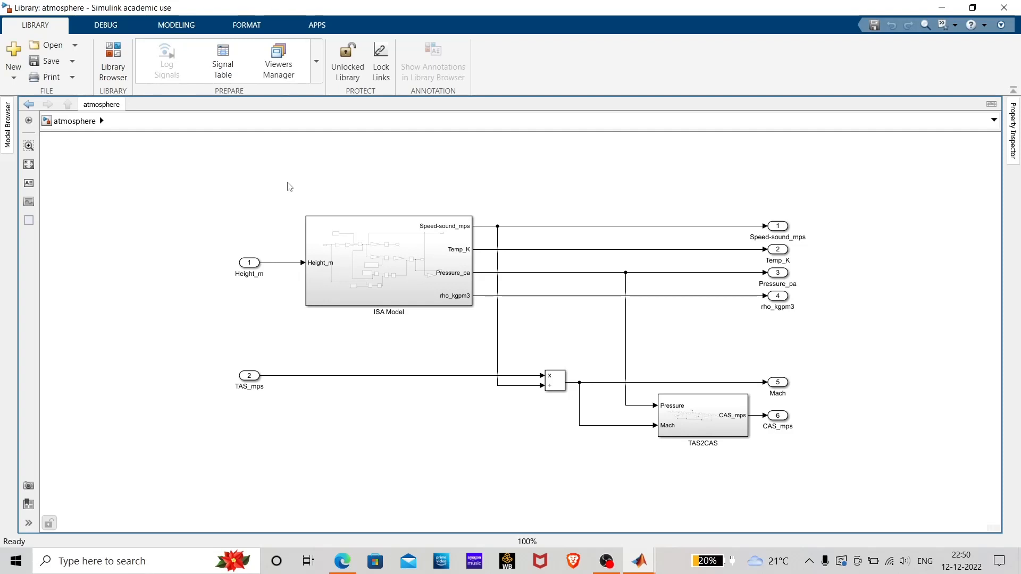
Examine the atmosphere library's Height_m and TAS_mps inputs and its output ports from Speed-sound_mps to rho_kgpm3.
left_click(242, 262)
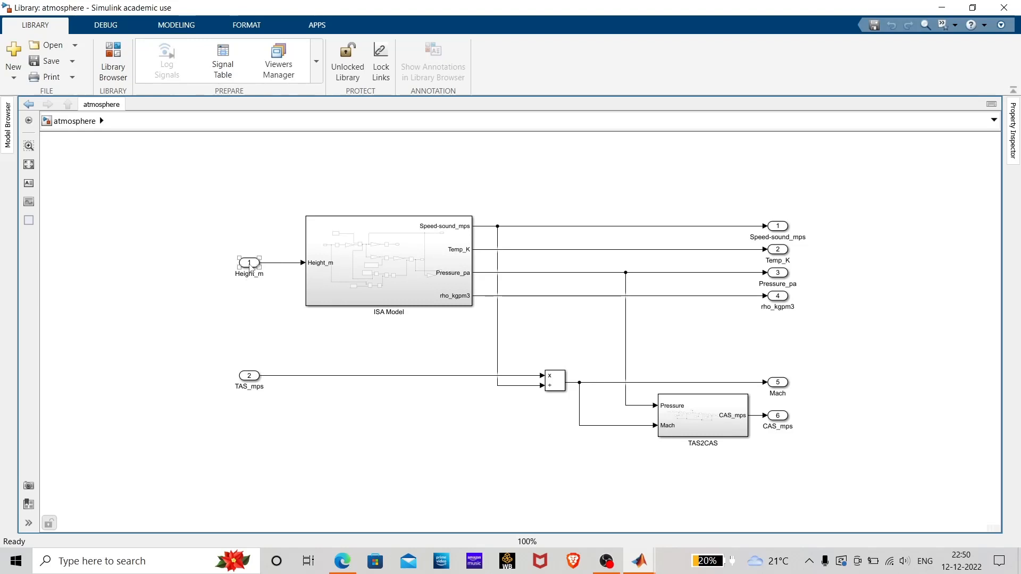
left_click(251, 285)
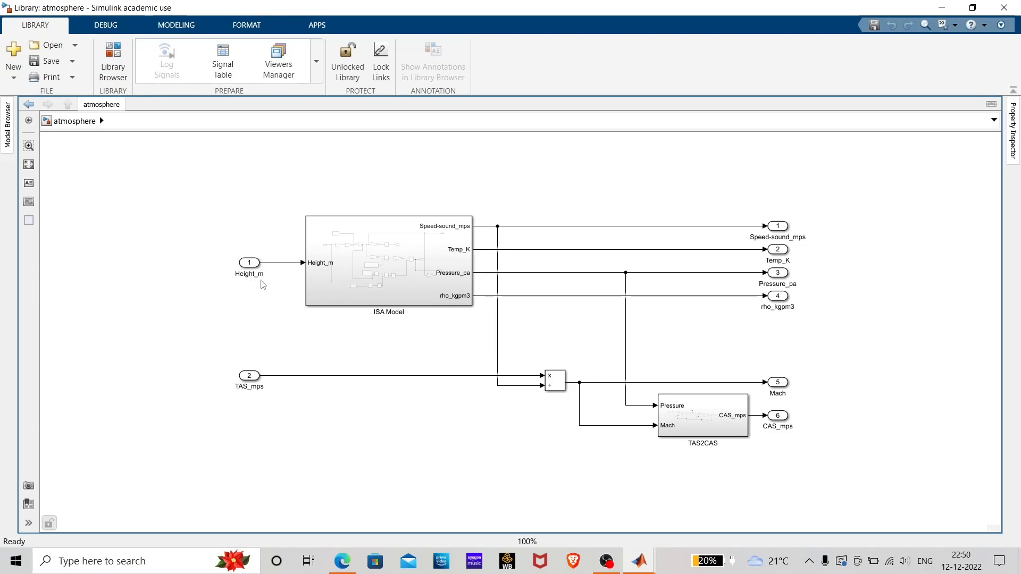
left_click(256, 381)
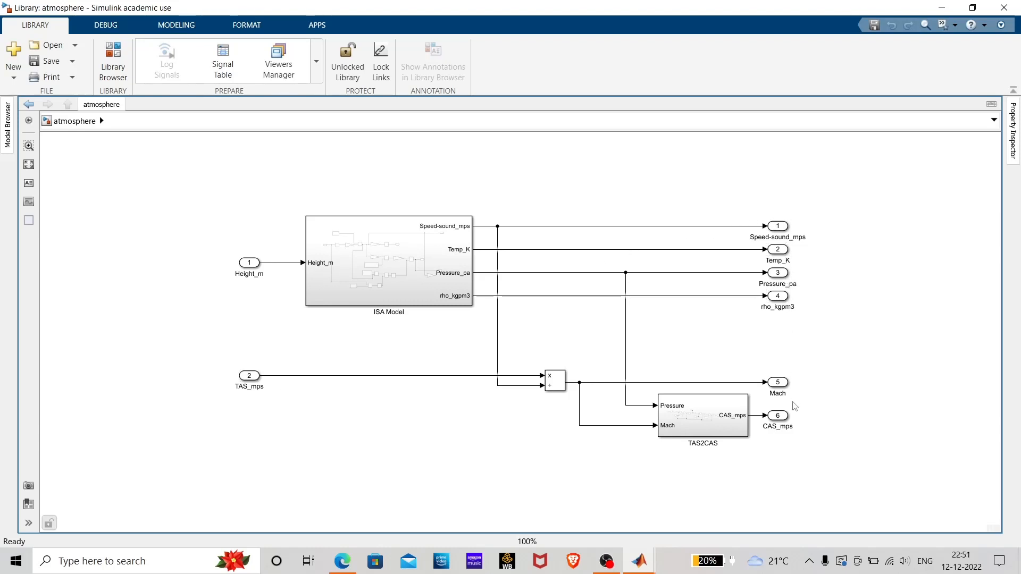
left_click(778, 227)
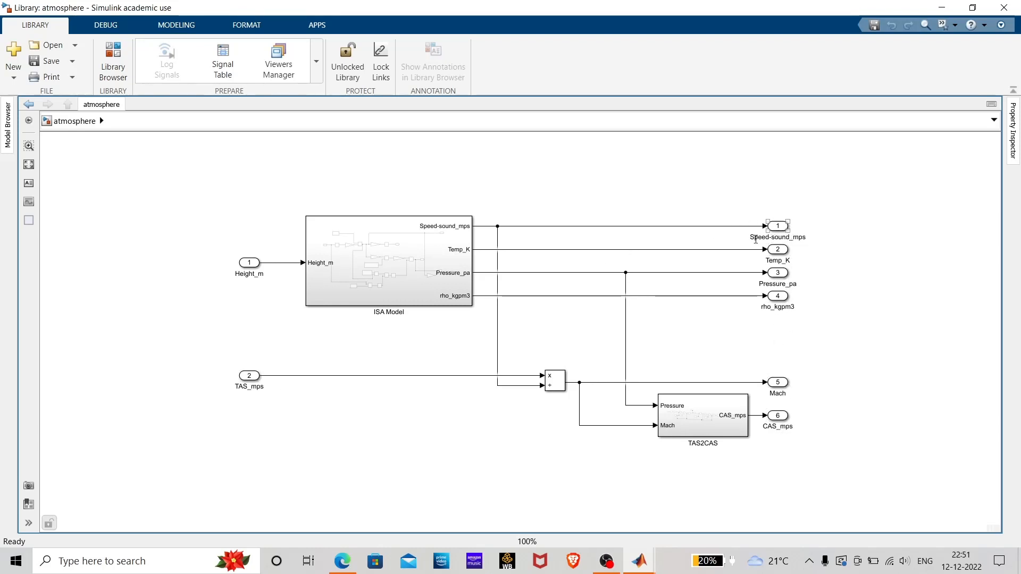
left_click(245, 266)
left_click(425, 313)
left_click(257, 270)
left_click(784, 298)
Open the ISA Model subsystem at 100% zoom and examine how Height_m leads to its outputs.
double_click(387, 251)
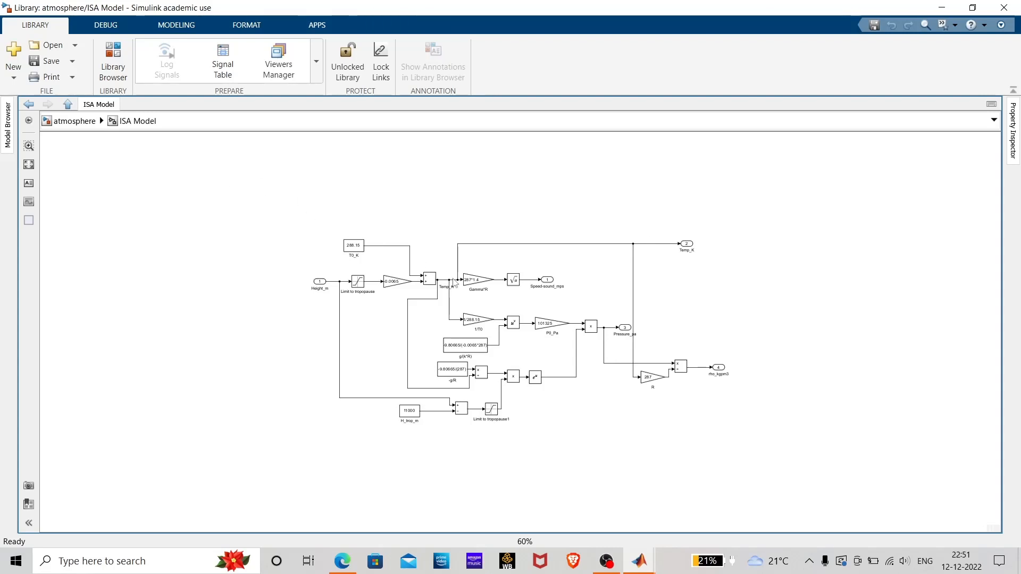
left_click(491, 324)
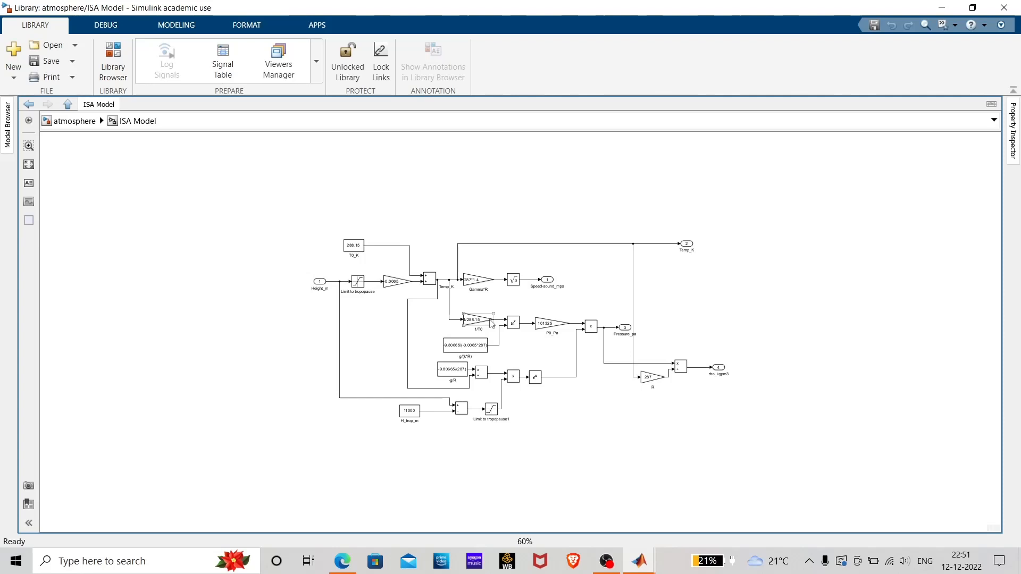
key("alt+1")
left_click(184, 250)
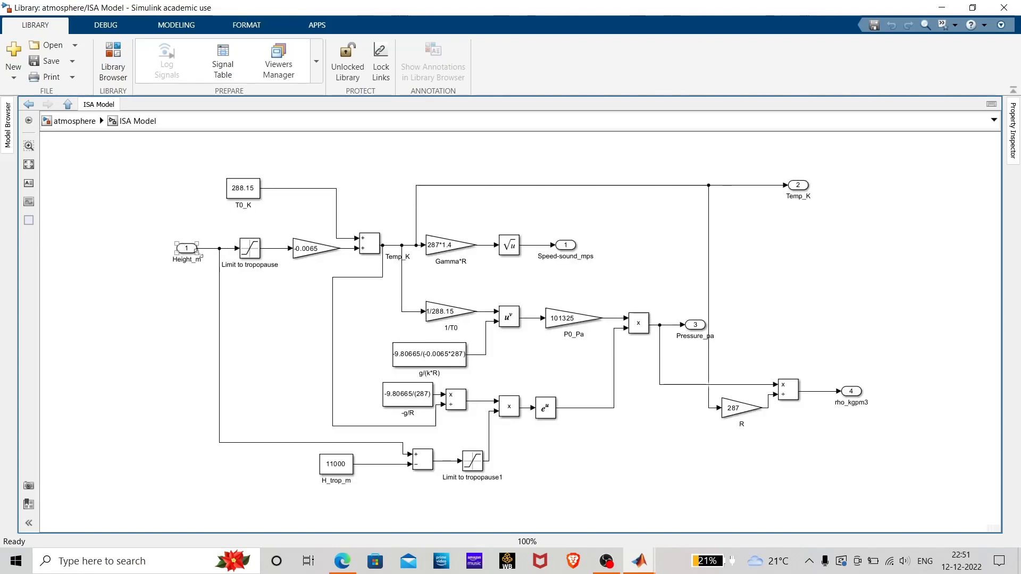
left_click(758, 163)
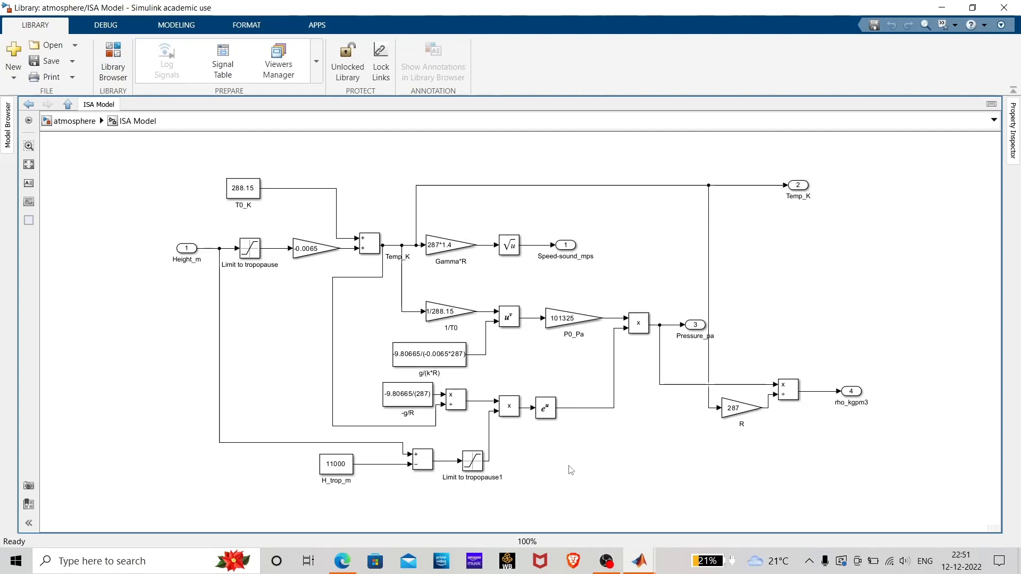
Switch to the Flight Mechanics PDF in Edge and review the International Standard Atmosphere constants, temperature, pressure and density, and airspeed equations.
key("alt+Tab")
key("alt+Tab")
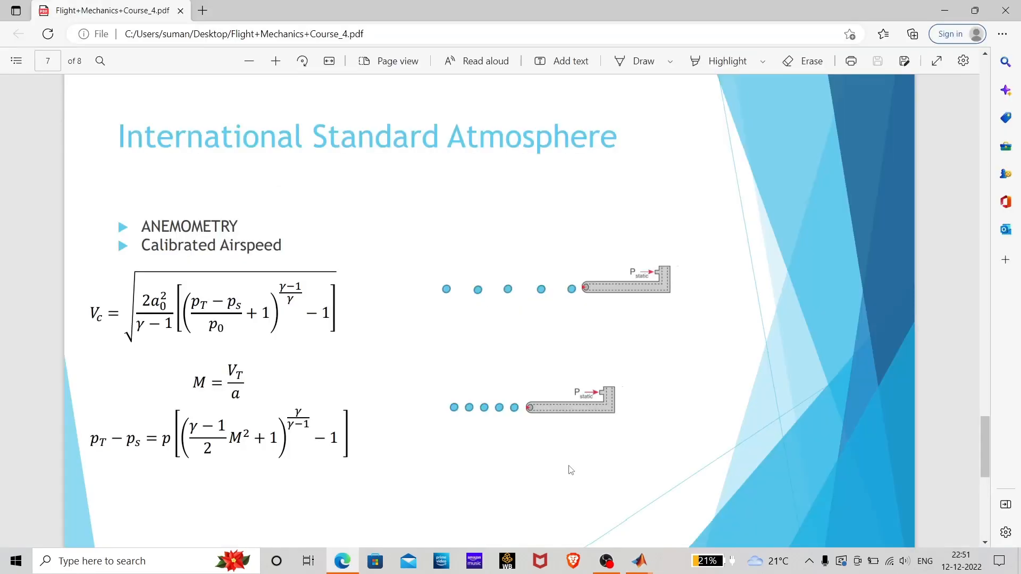
scroll(449, 339, "up", 15)
scroll(449, 339, "up", 6)
scroll(448, 339, "down", 7)
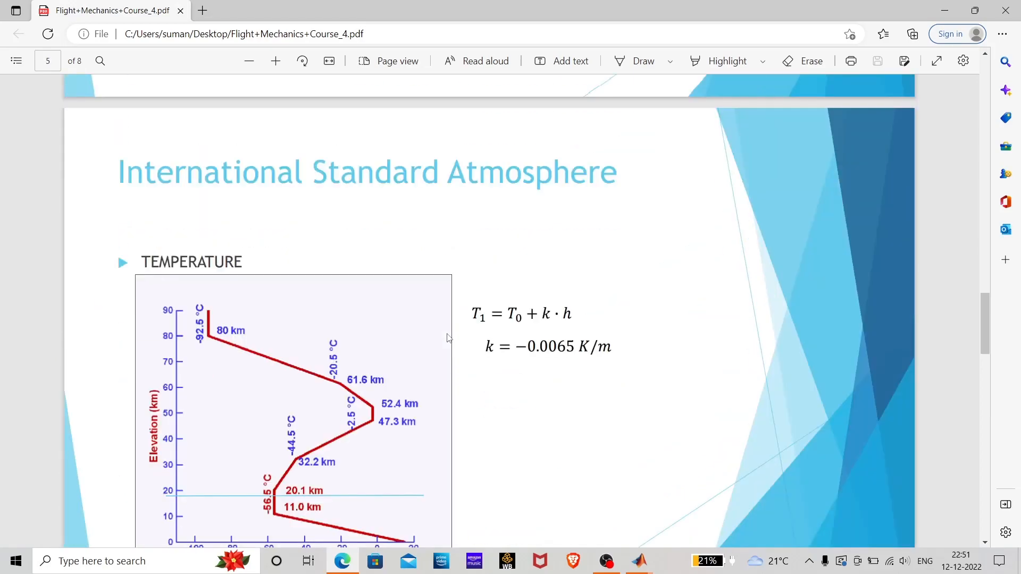
scroll(527, 311, "down", 2)
scroll(526, 321, "up", 12)
scroll(526, 321, "down", 20)
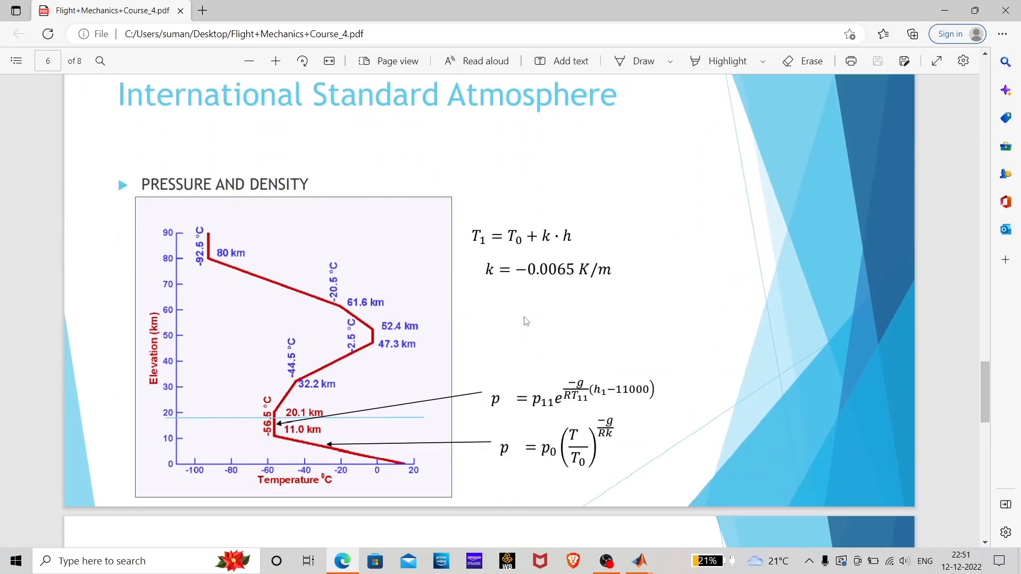
scroll(582, 465, "down", 9)
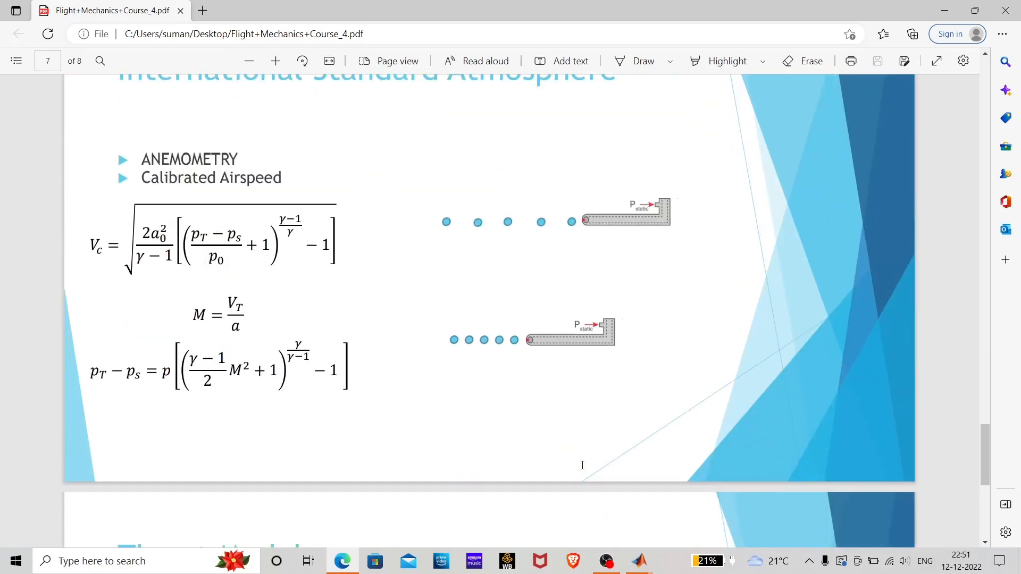
scroll(582, 465, "up", 17)
scroll(582, 465, "up", 8)
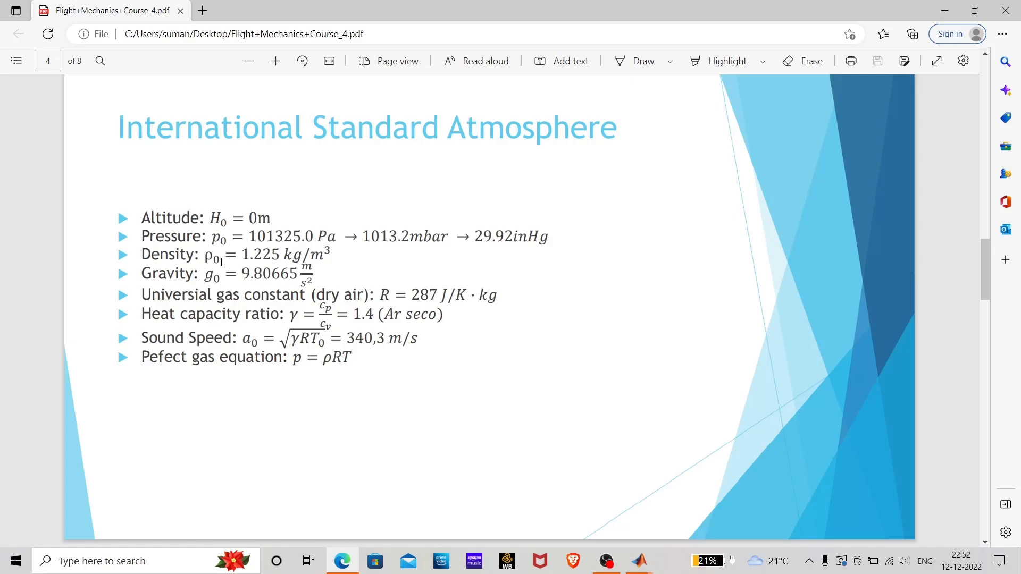
Switch back to Simulink, check the ISA Model's outputs, and return to the top level of the atmosphere library.
key("alt+Tab")
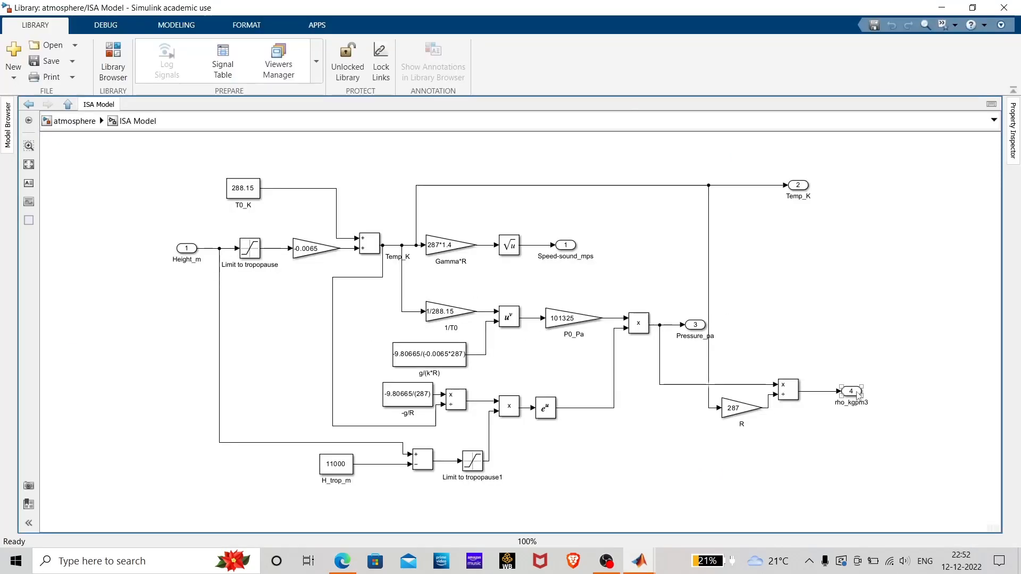
left_click(806, 185)
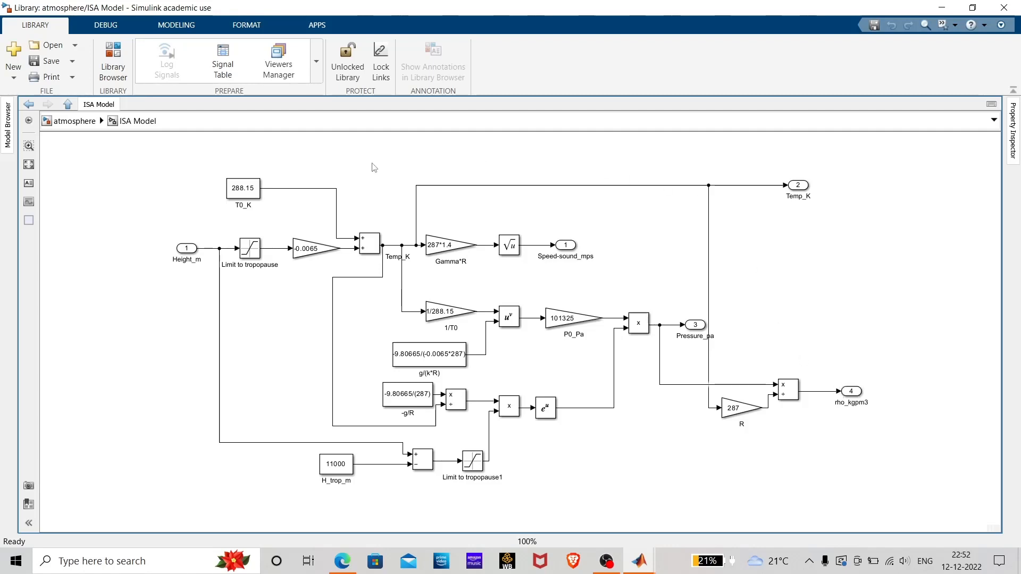
left_click(74, 121)
Examine the TAS2CAS subsystem's Mach input and trace at the top level which blocks supply it.
double_click(734, 412)
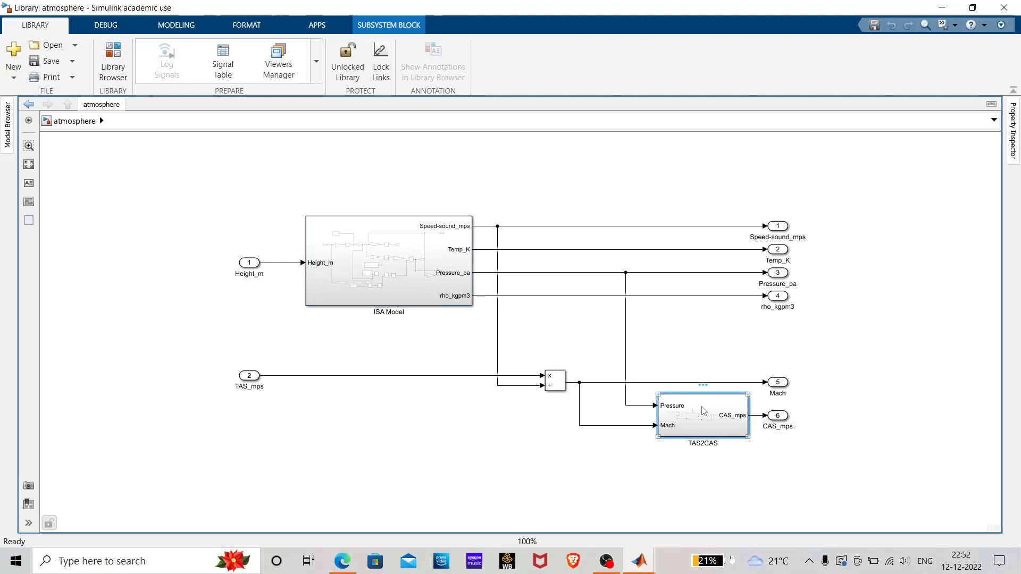
left_click(109, 299)
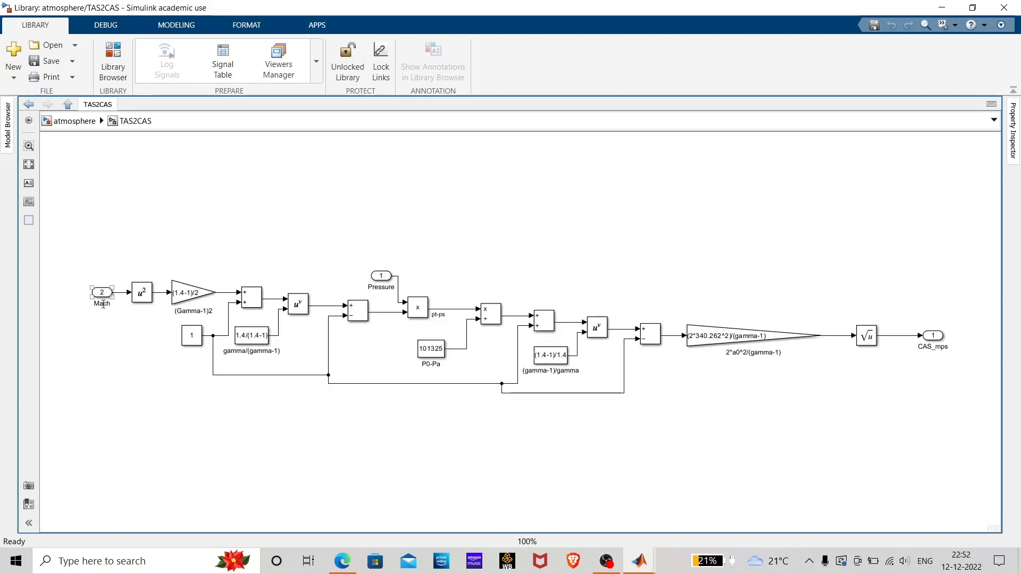
left_click(75, 121)
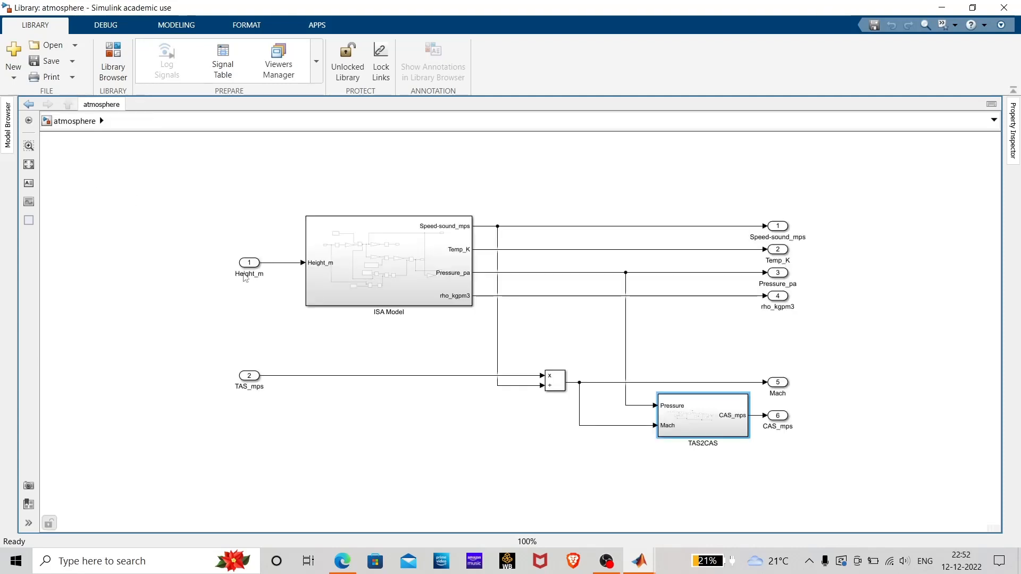
double_click(685, 430)
left_click(97, 298)
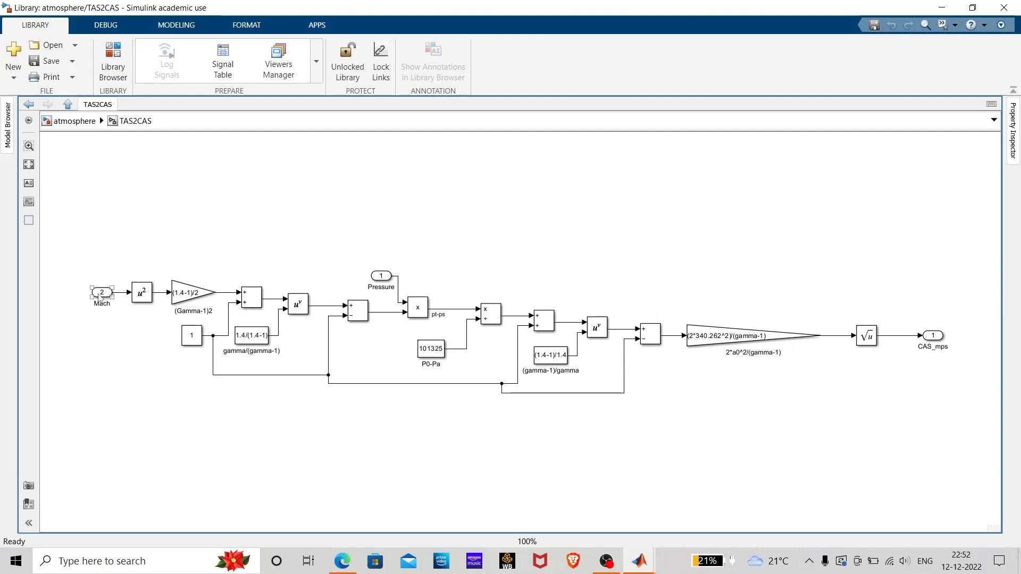
left_click(68, 104)
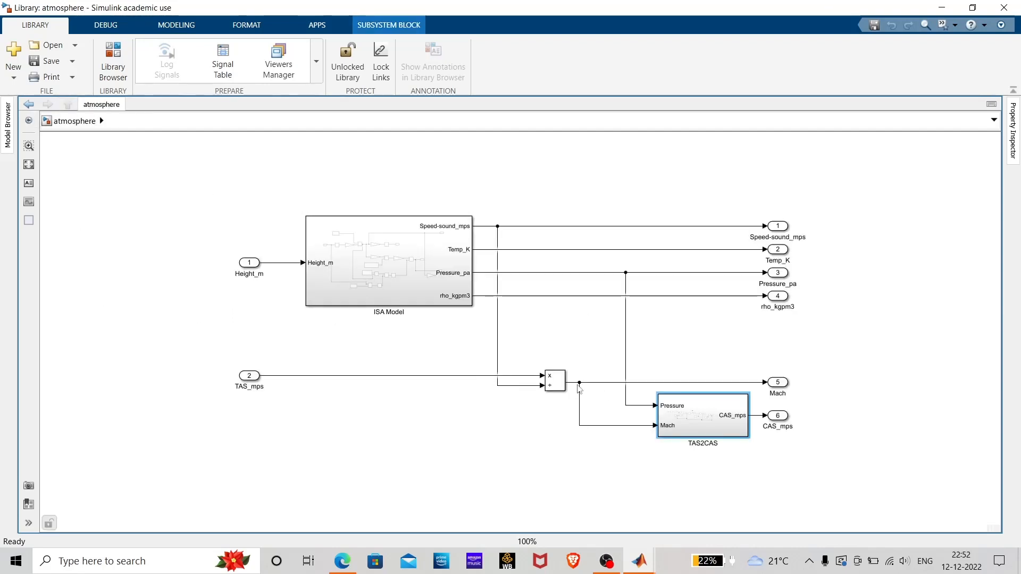
left_click(704, 429)
double_click(704, 428)
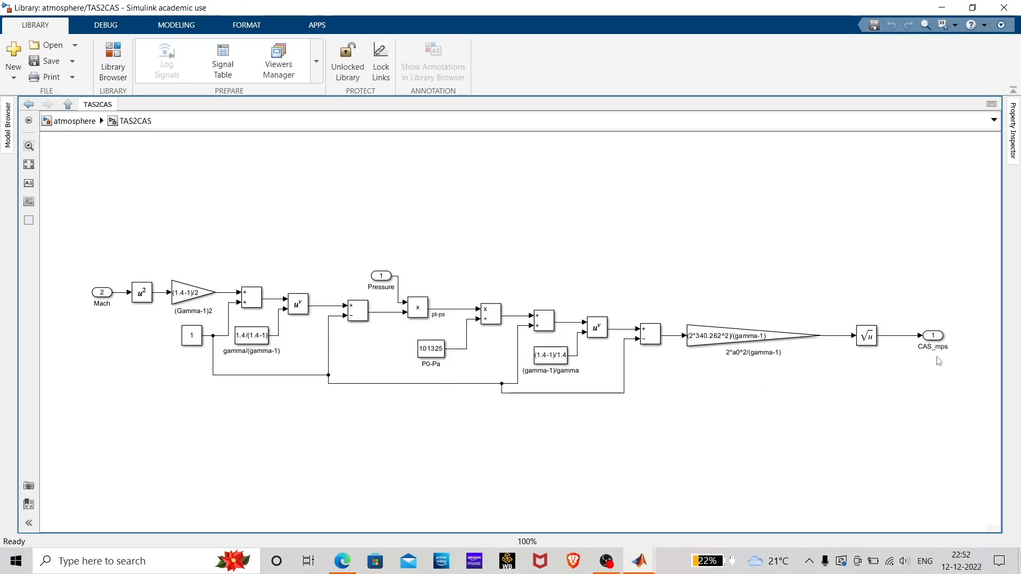
Switch to the Flight Mechanics PDF in Edge and read the calibrated airspeed equations on page 7.
key("alt+Tab")
key("alt+Tab")
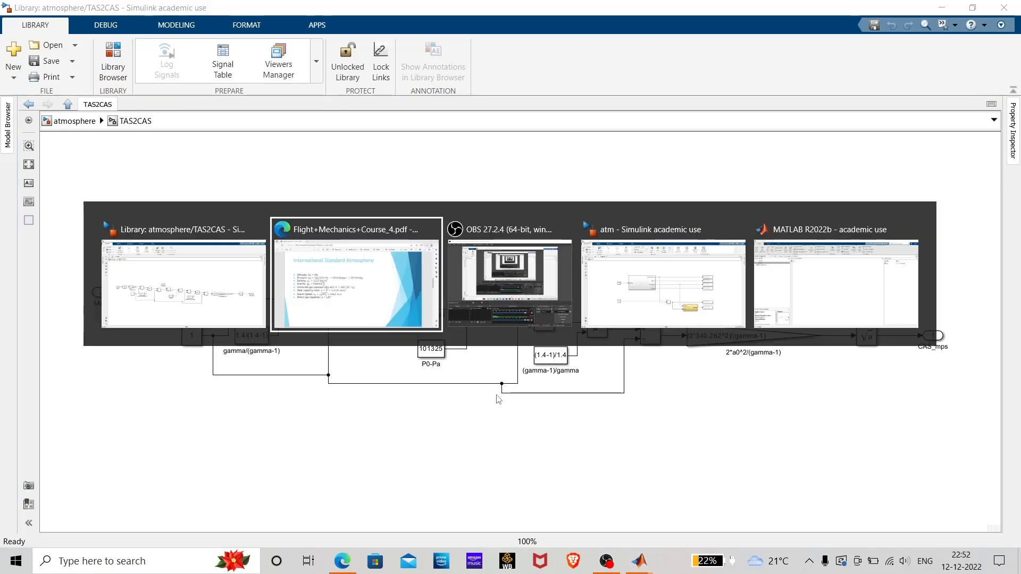
key("alt+Tab")
key("alt+Tab")
key("alt+Tab")
key("alt+Tab")
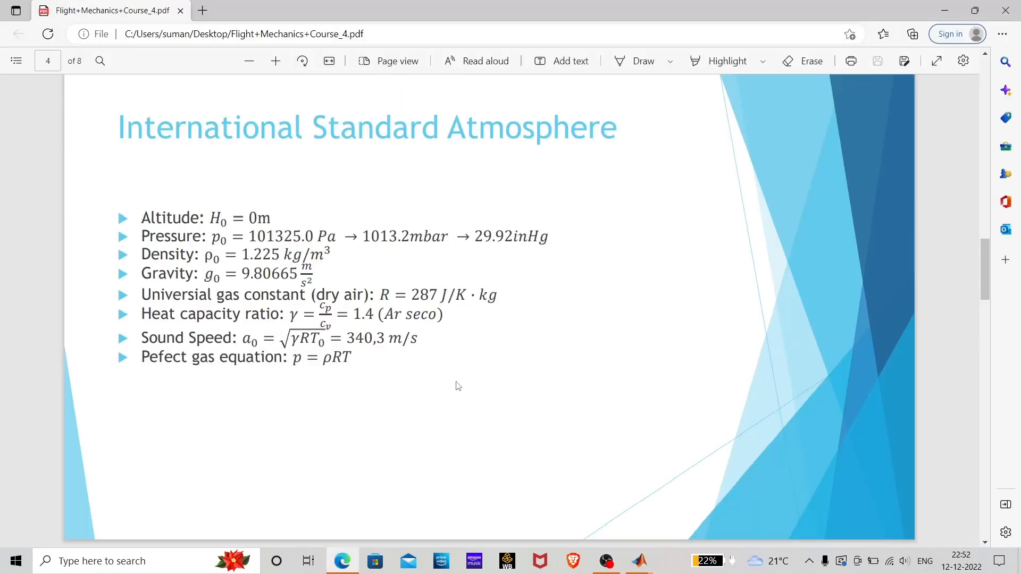
scroll(342, 388, "up", 10)
scroll(342, 388, "down", 15)
scroll(341, 388, "up", 6)
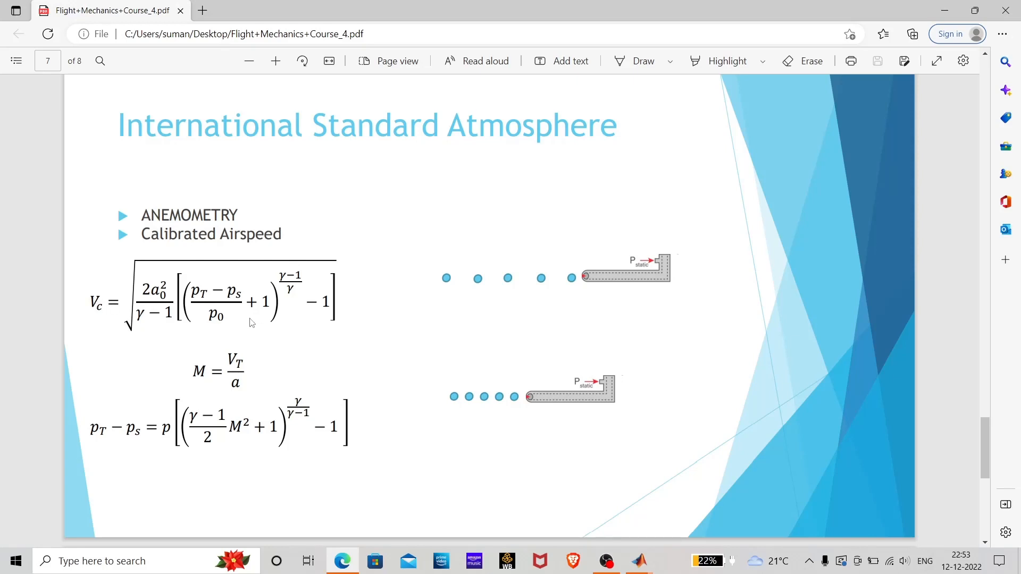
Switch back to Simulink to compare the TAS2CAS blocks with the equations, and return to the atmosphere top level.
key("alt+Tab")
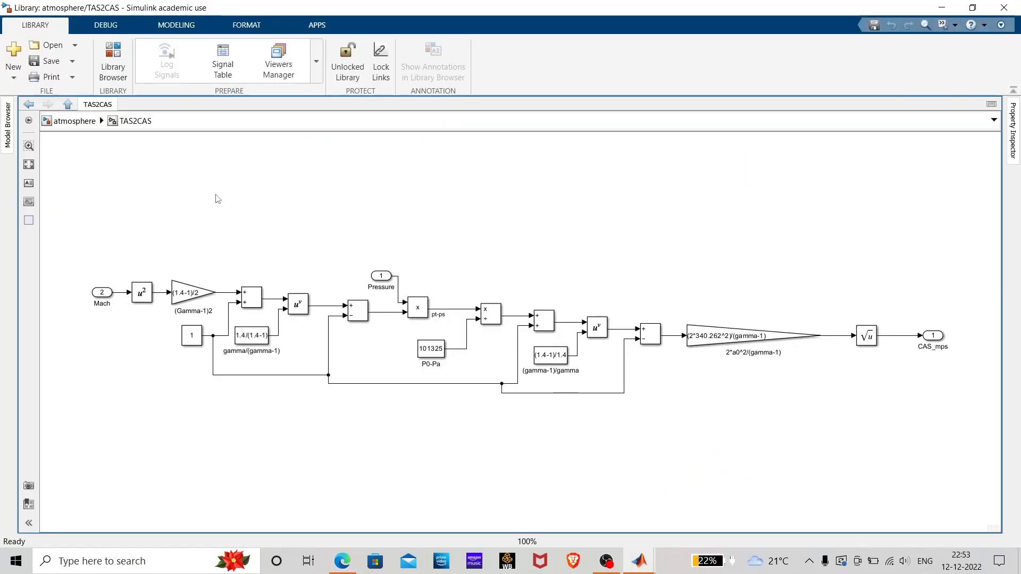
left_click(65, 121)
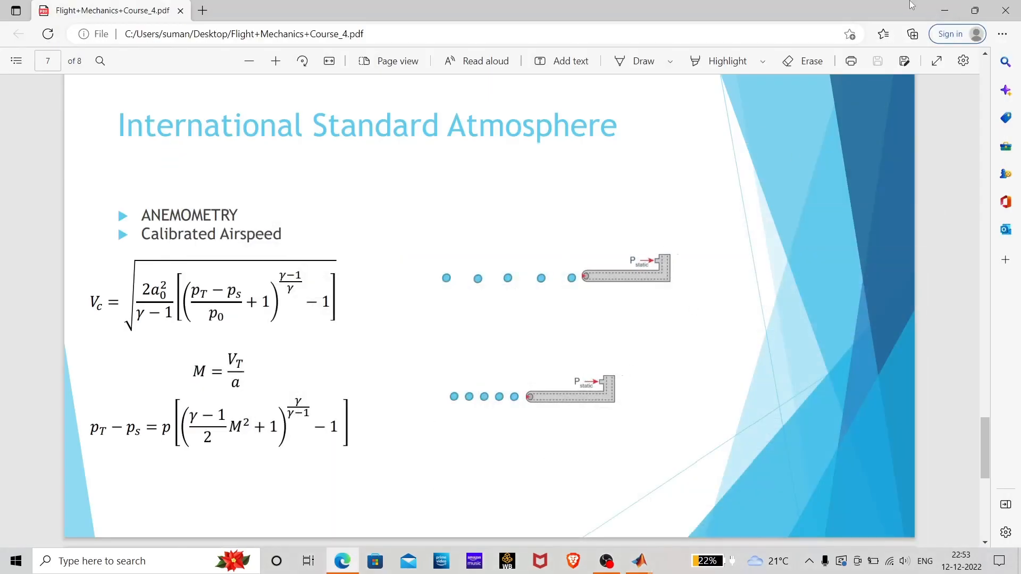
Minimise the PDF window and examine the atm model's height and airspeed constants and its atmosphere subsystem.
left_click(946, 10)
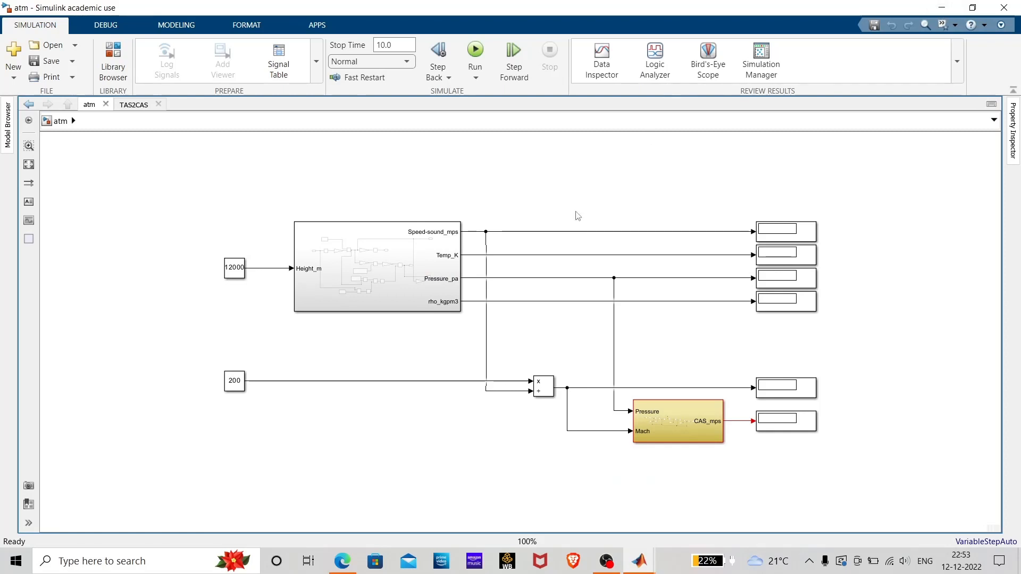
left_click(238, 273)
left_click(241, 380)
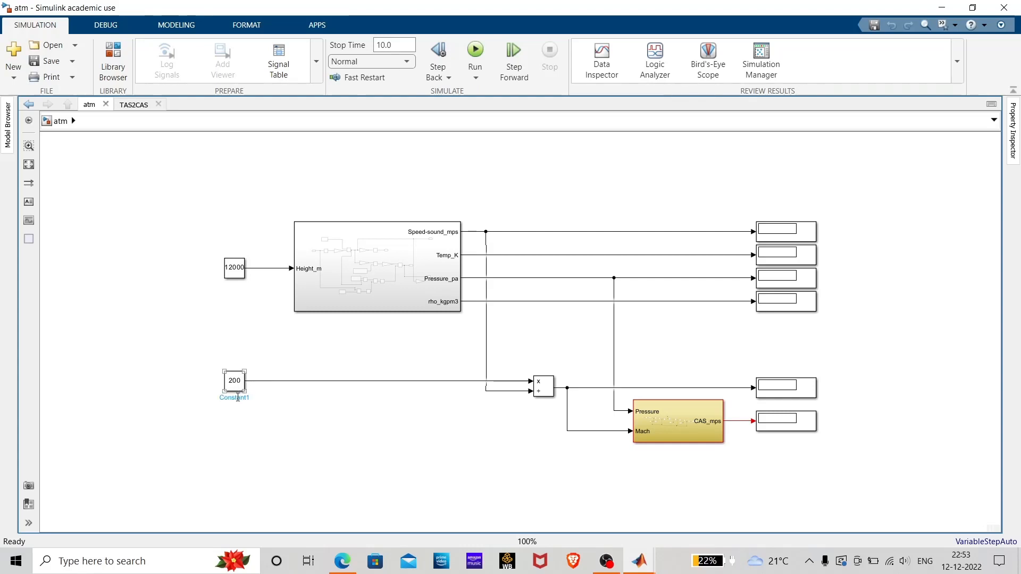
left_click(239, 271)
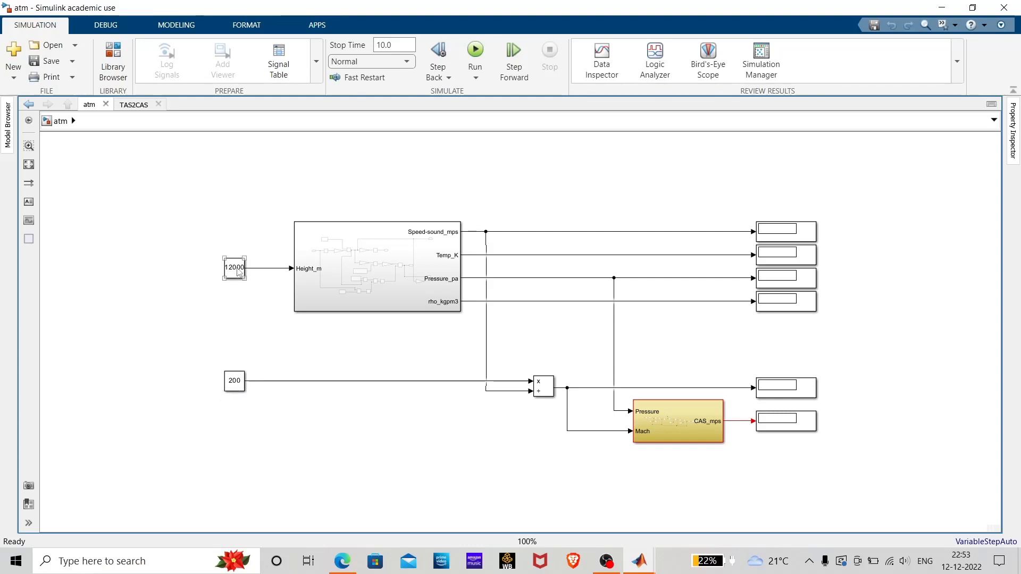
left_click(398, 239)
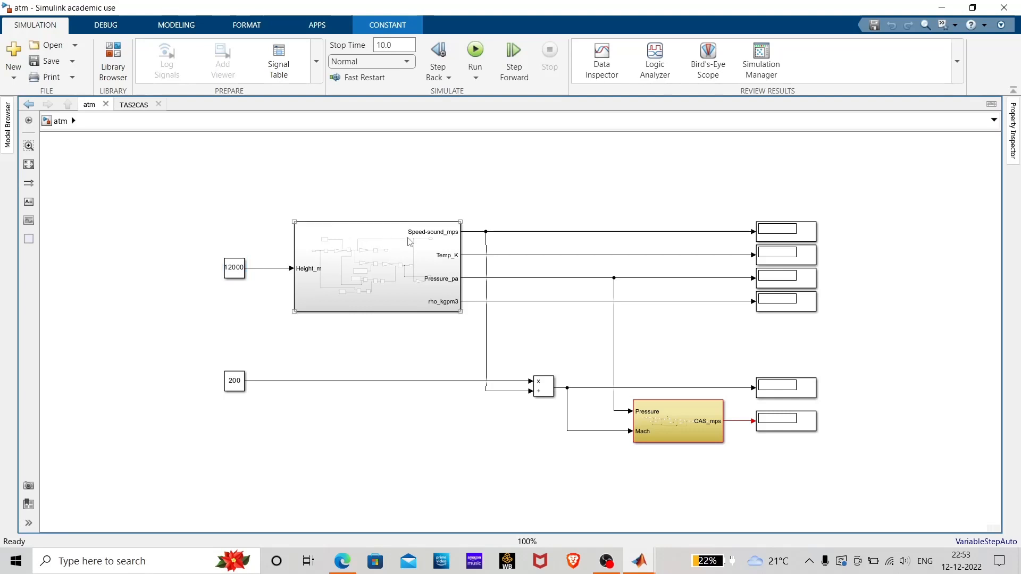
left_click(372, 456)
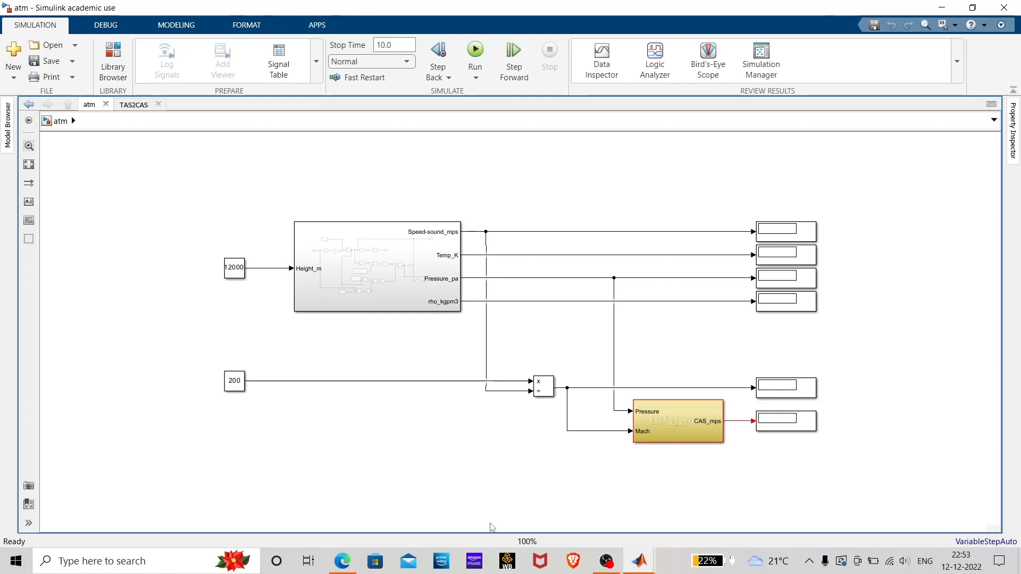
Set the constant feeding the Height_m input to 0.
double_click(237, 268)
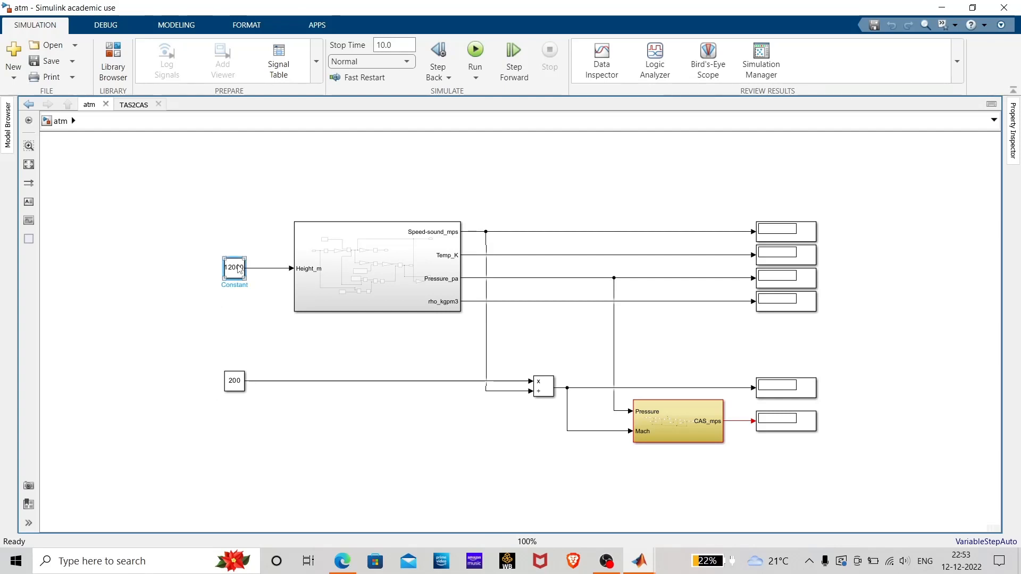
type("0")
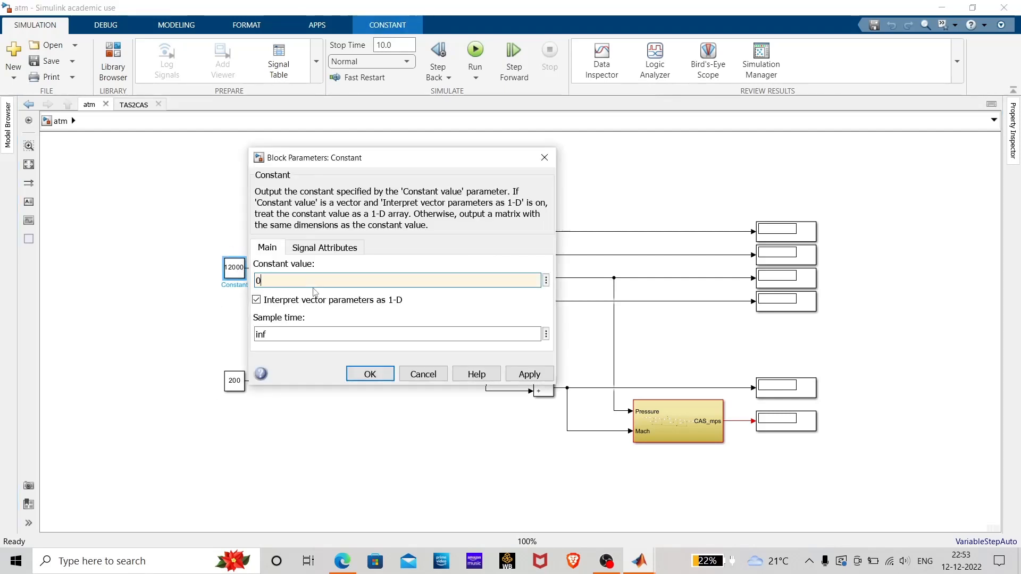
left_click(368, 374)
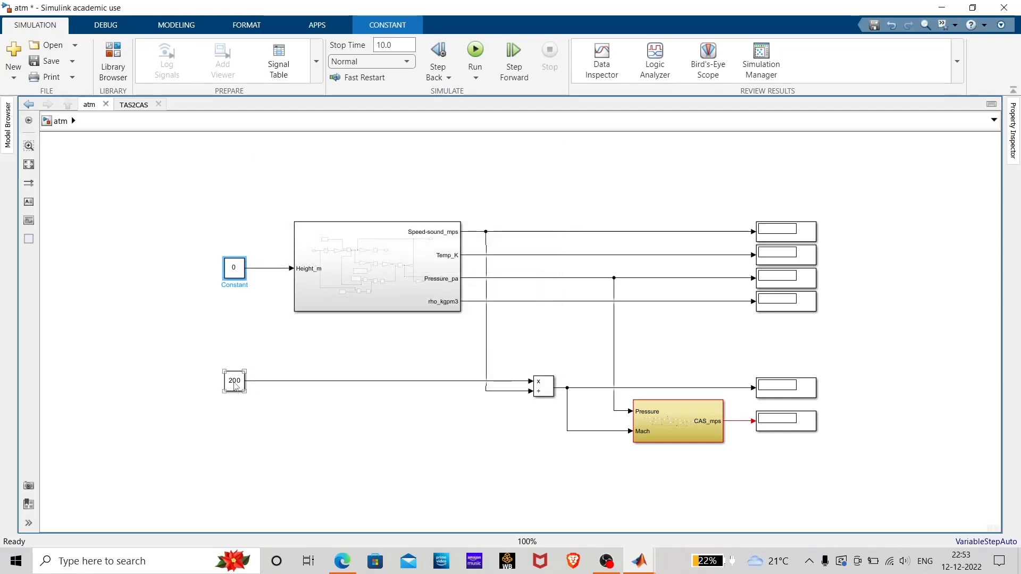
Set the airspeed constant feeding the divide block to 150 and run the atm simulation.
left_click(236, 383)
double_click(236, 383)
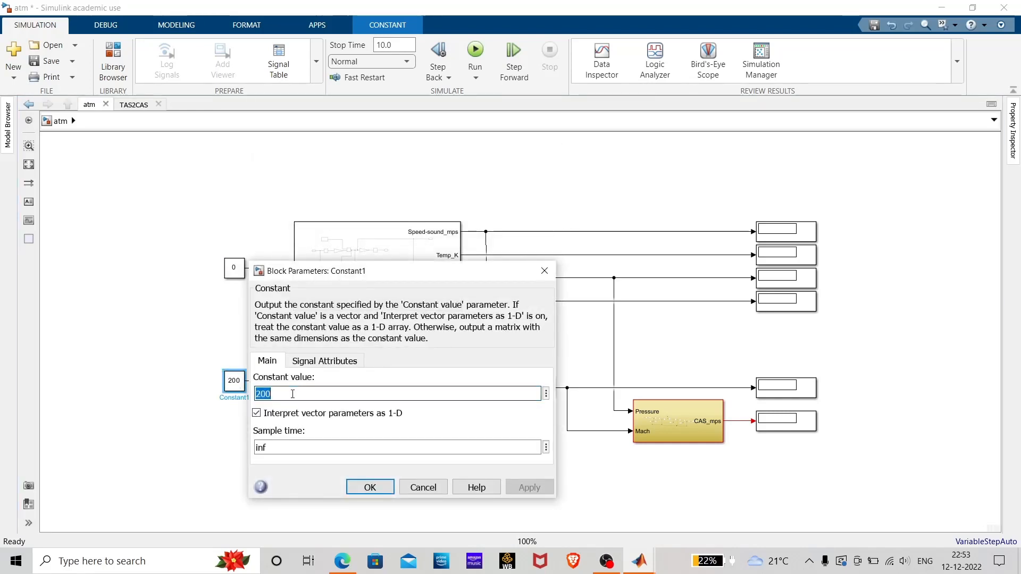
type("150")
key("Return")
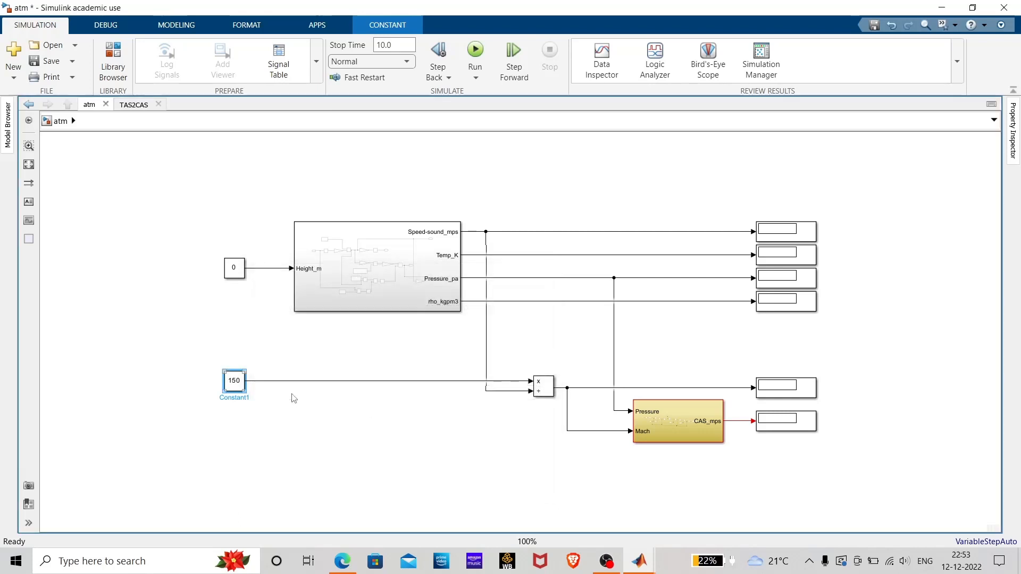
left_click(519, 460)
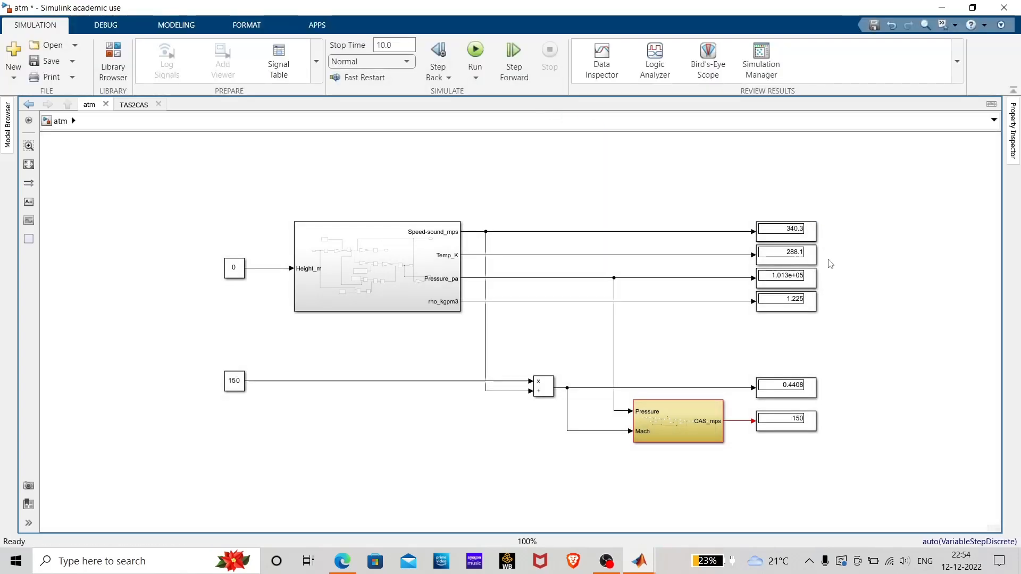
Switch to the Flight Mechanics PDF in Edge and read the sea-level International Standard Atmosphere values on page 4.
key("alt+Tab")
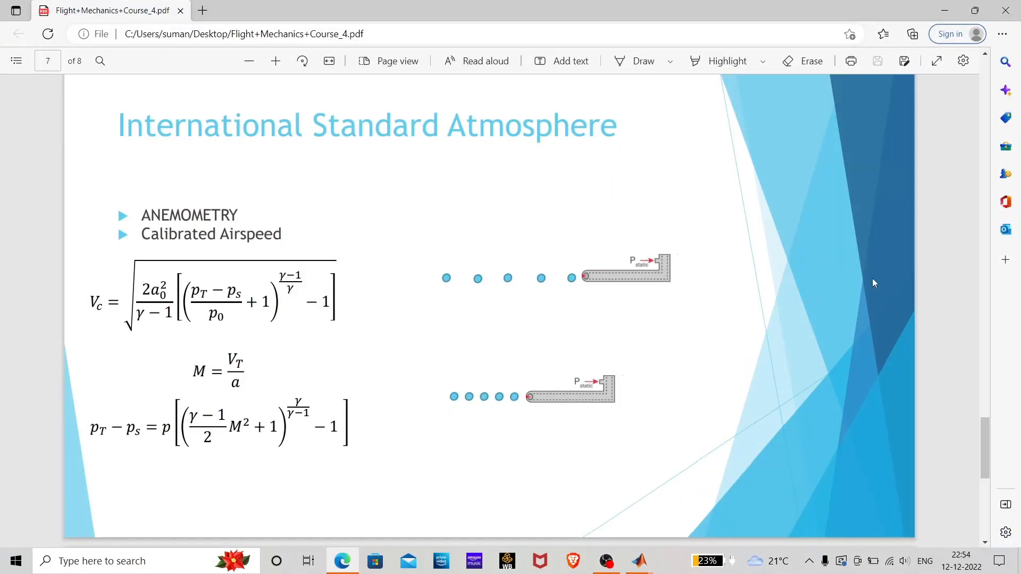
scroll(872, 279, "up", 3)
scroll(872, 279, "up", 15)
scroll(873, 279, "down", 3)
scroll(872, 278, "up", 2)
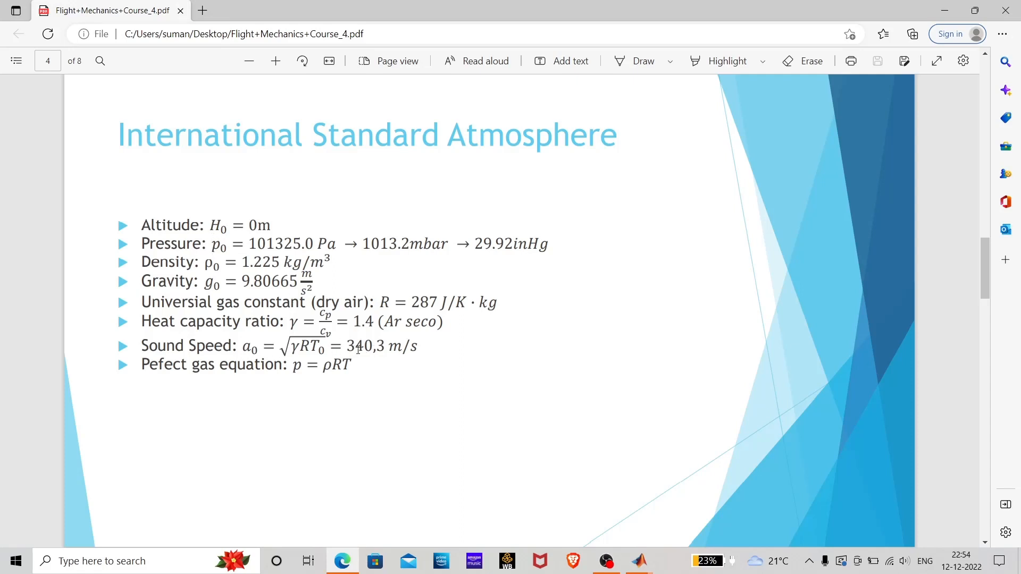
Alternate between Simulink and the PDF to compare the speed of sound, temperature, pressure and density displays with the sea-level values.
key("alt+Tab")
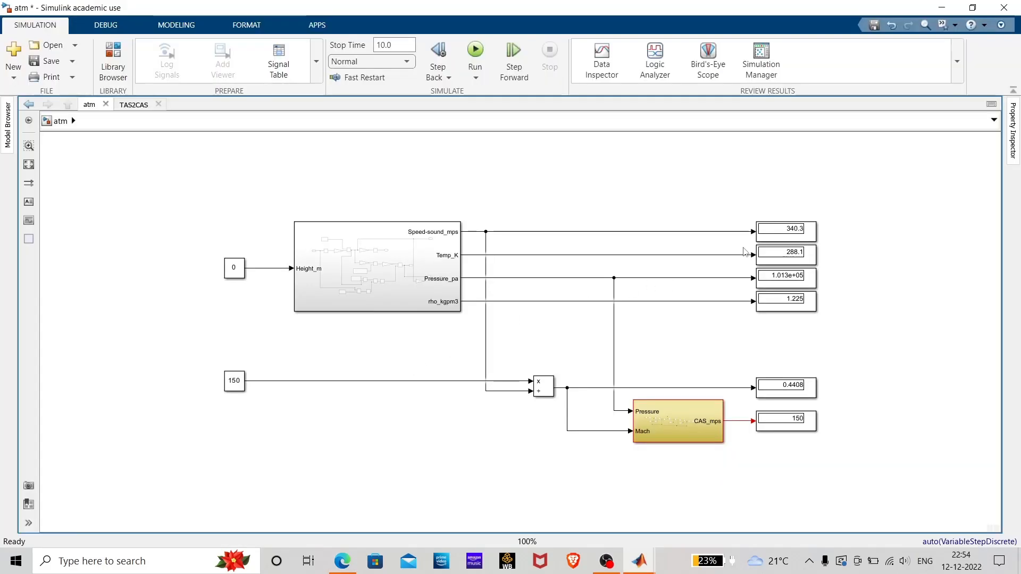
key("alt+Tab")
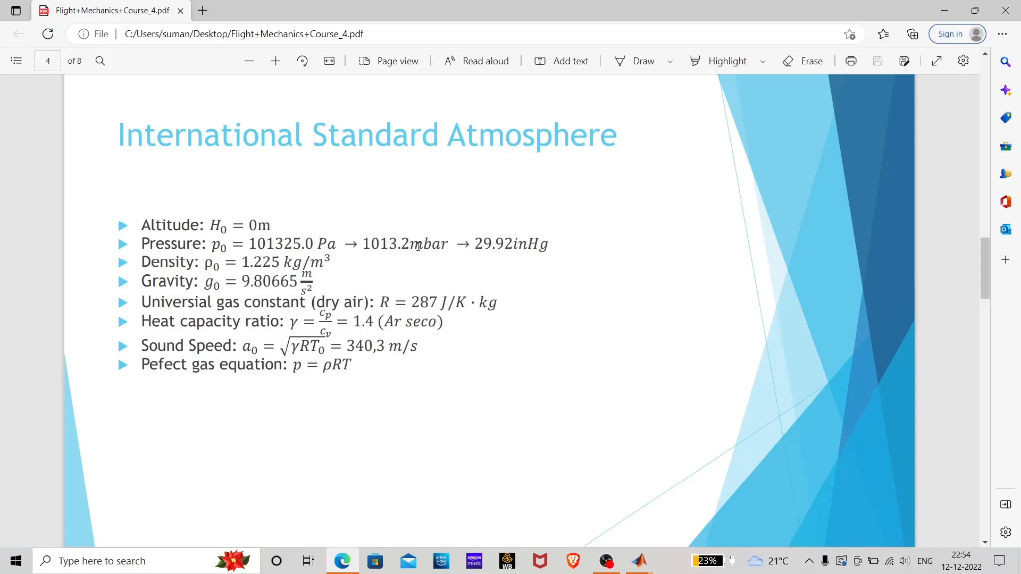
key("alt+Tab")
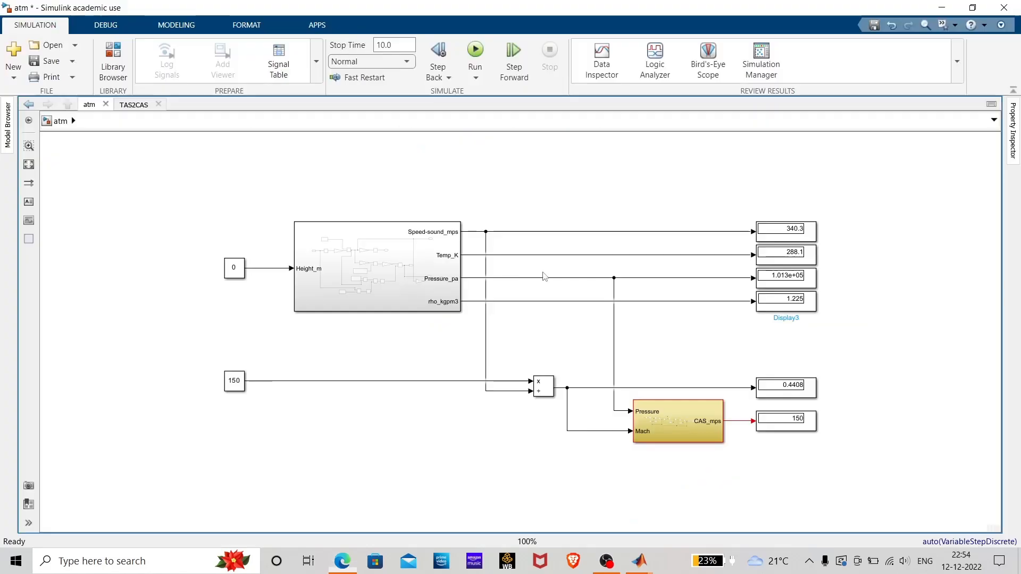
left_click(797, 260)
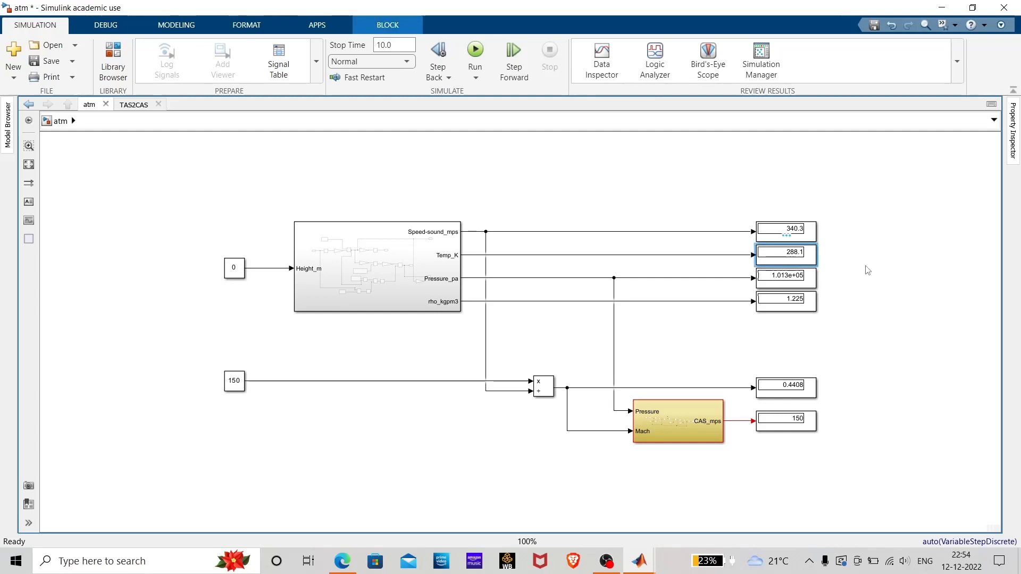
left_click(787, 270)
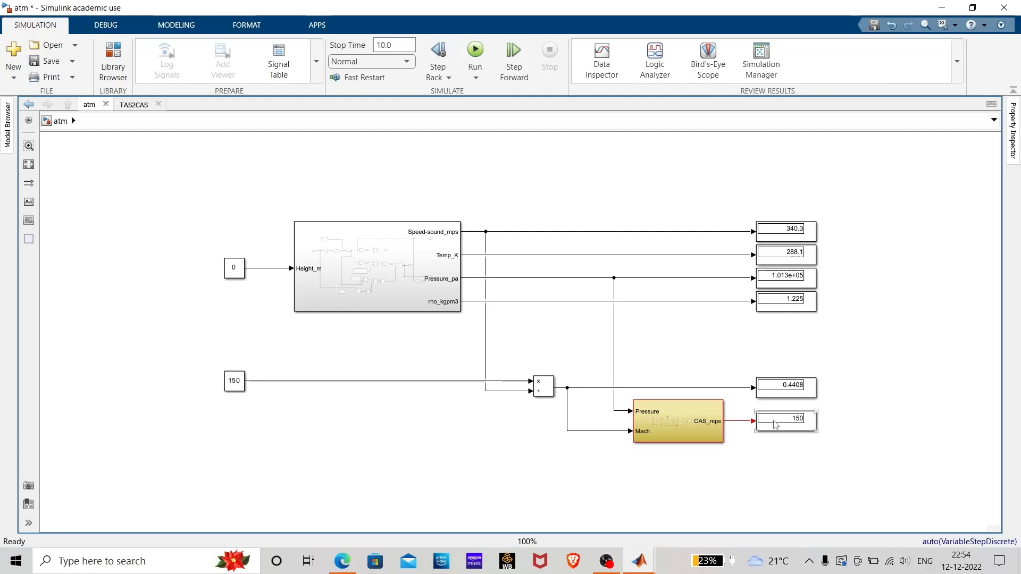
Set the constant feeding the Height_m input to 2000.
double_click(235, 267)
key("BackSpace")
type("2000")
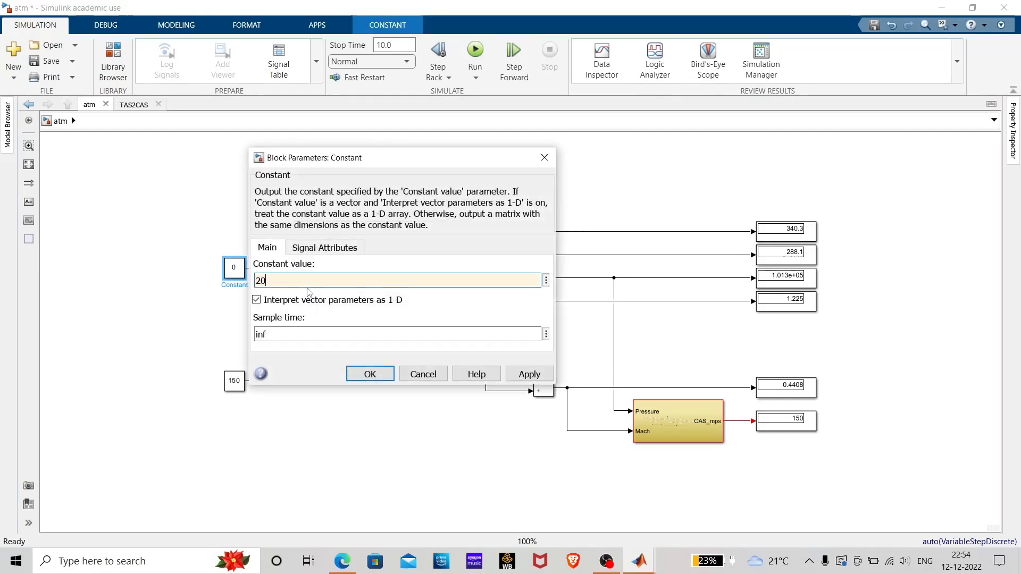
left_click(370, 374)
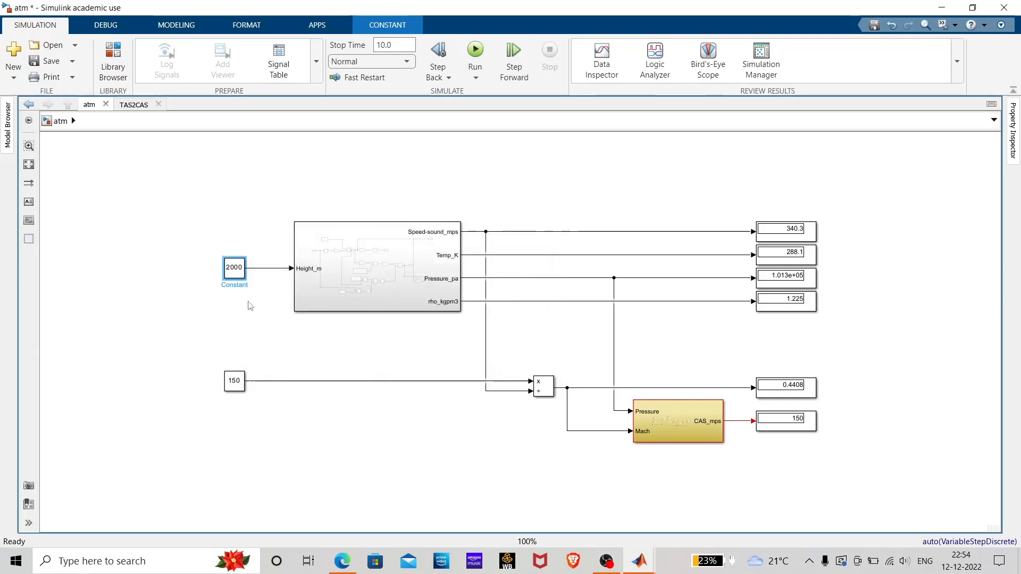
Set the airspeed constant to 200 and run the simulation with the changed inputs.
double_click(235, 380)
key("BackSpace")
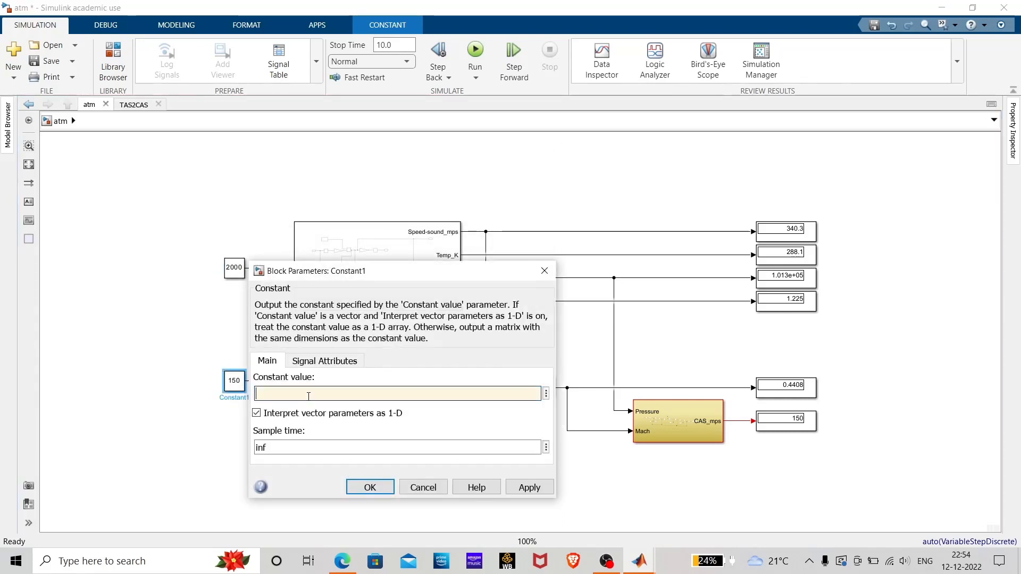
type("200")
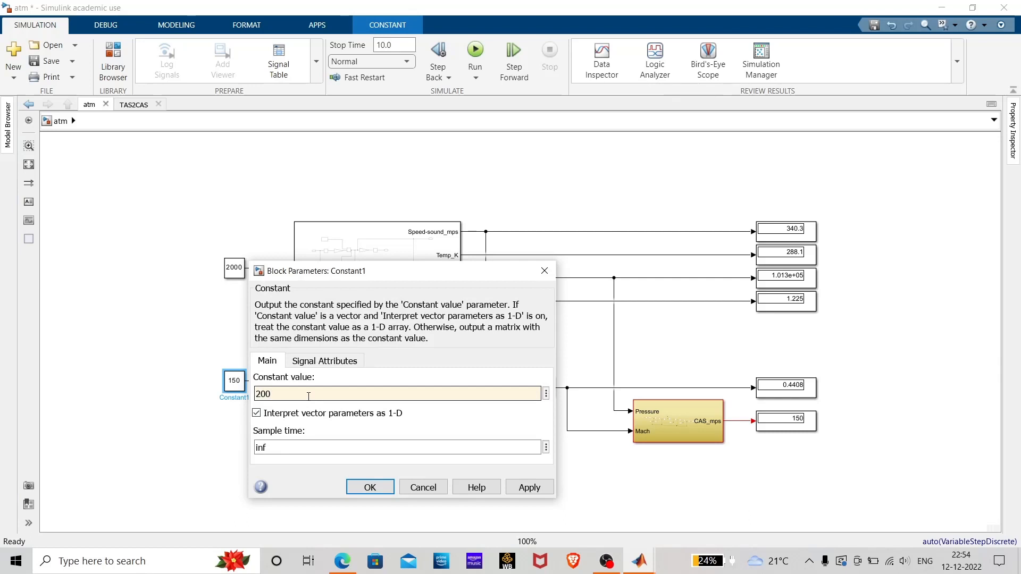
key("Return")
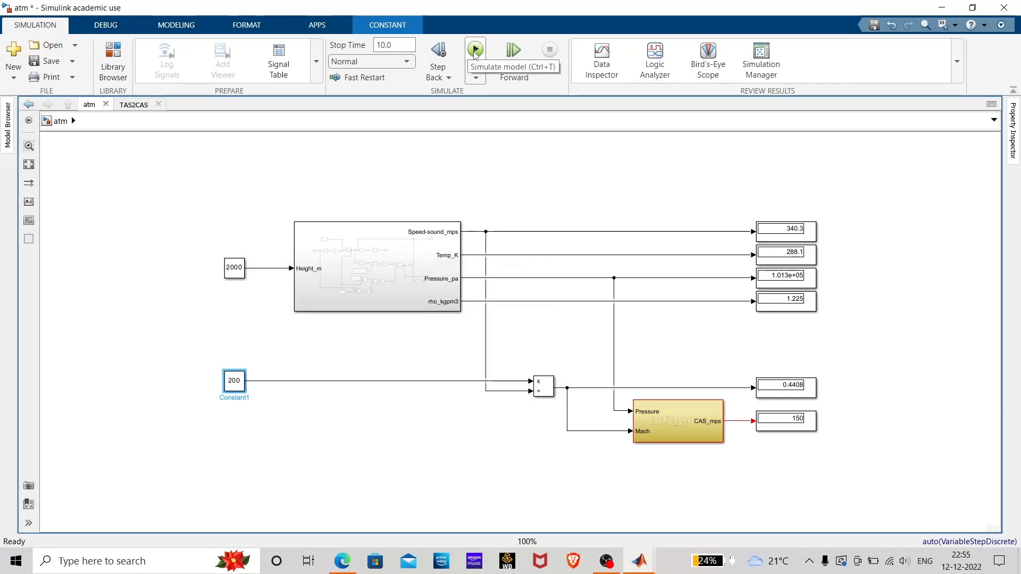
left_click(475, 50)
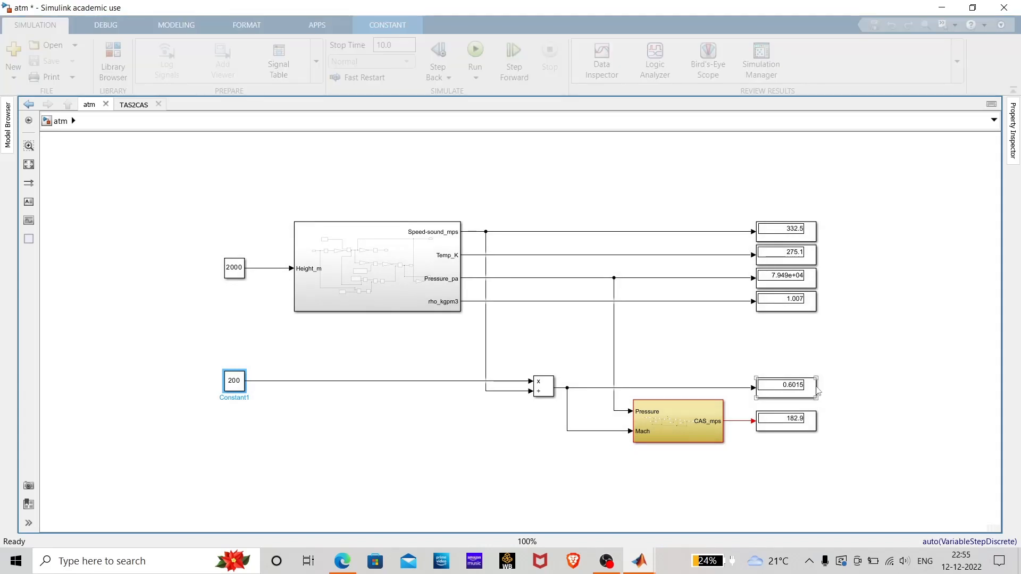